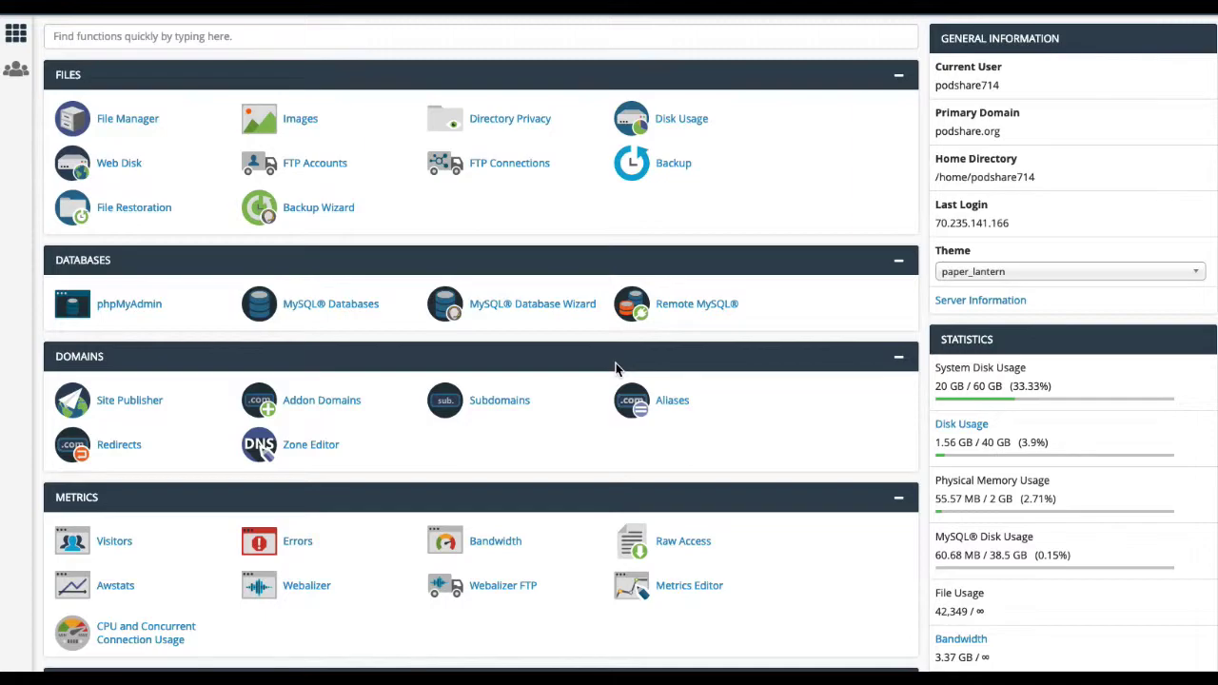
Step: Open the Addon Domains page from the cPanel home page
{"action": "scroll", "coordinate": [720, 253], "scroll_direction": "down", "scroll_amount": 3}
{"action": "scroll", "coordinate": [721, 254], "scroll_direction": "up", "scroll_amount": 2}
{"action": "scroll", "coordinate": [720, 253], "scroll_direction": "up", "scroll_amount": 1}
{"action": "left_click", "coordinate": [397, 428]}
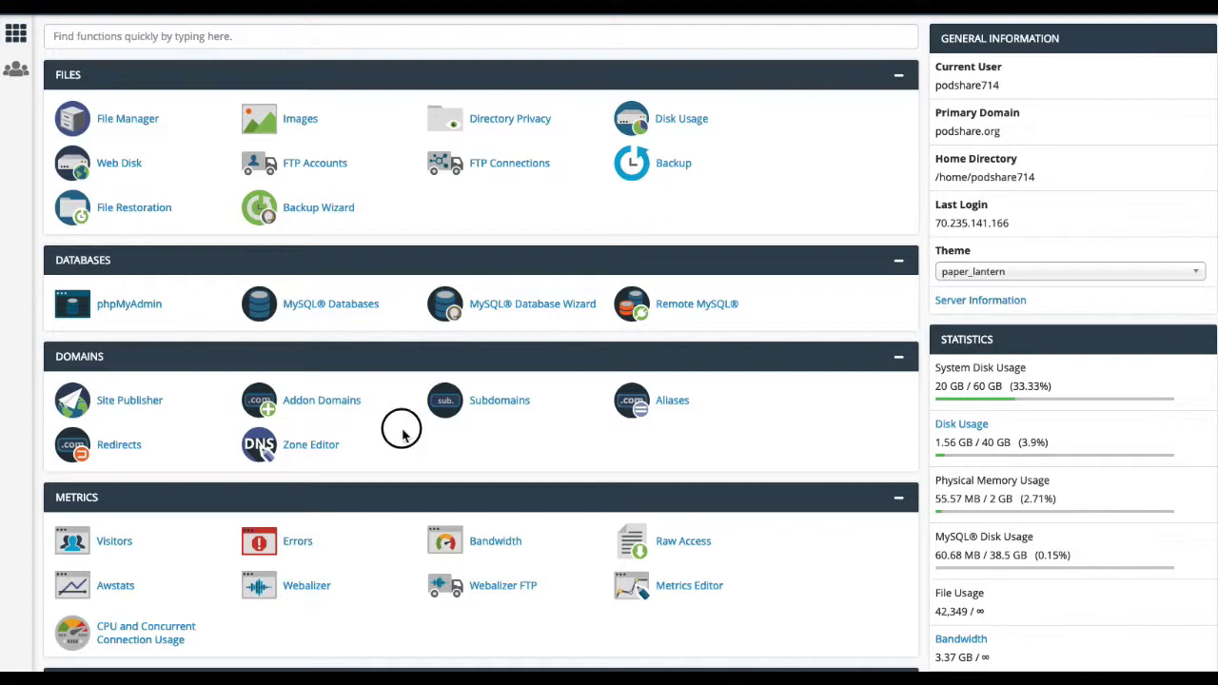
{"action": "left_click", "coordinate": [320, 407]}
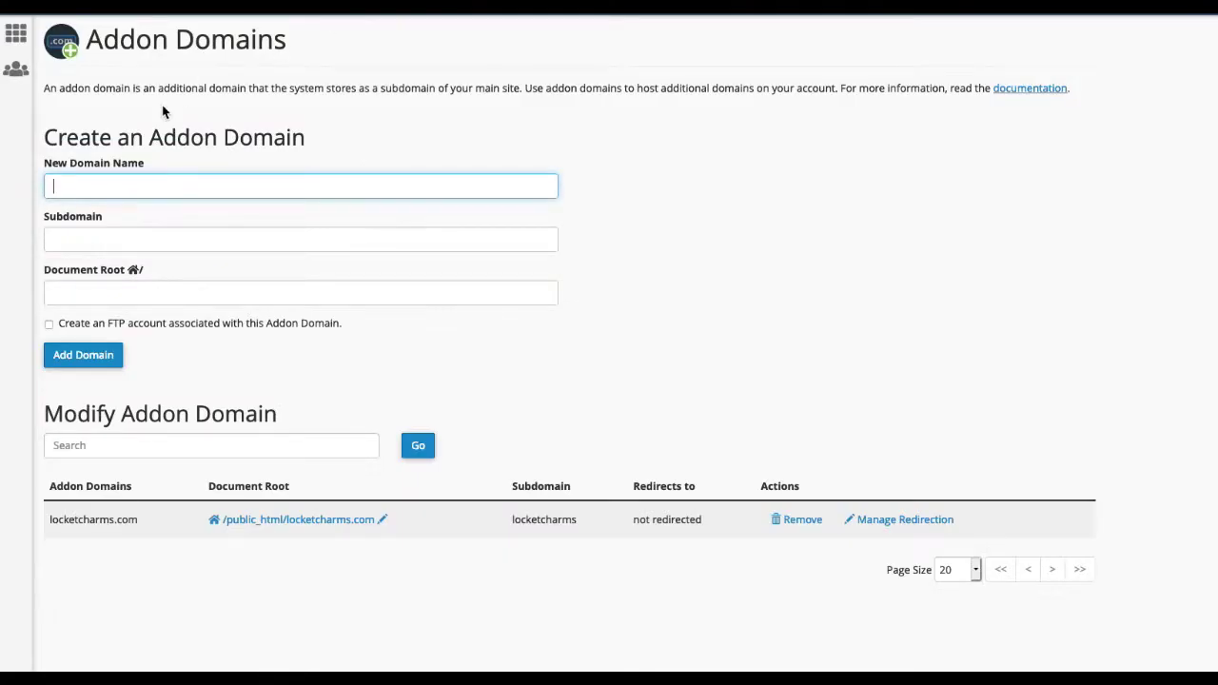
{"action": "left_click", "coordinate": [67, 187]}
{"action": "type", "text": "http://pureessenceskinclinic.com"}
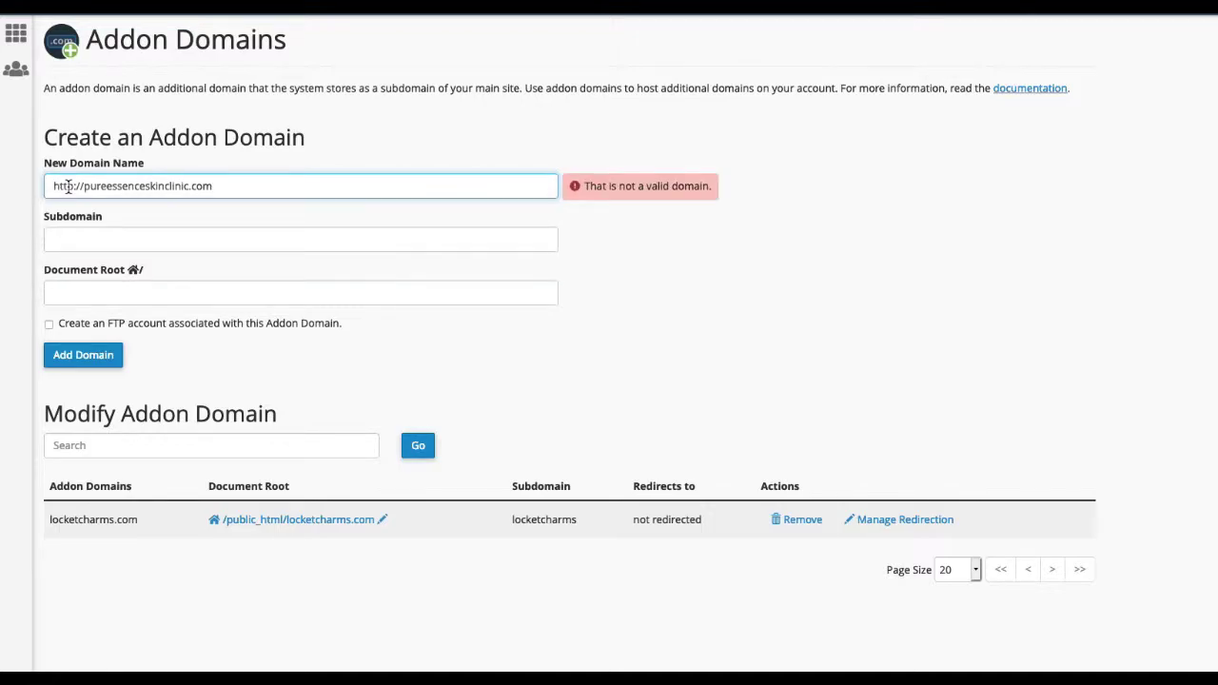
{"action": "left_click_drag", "start_coordinate": [84, 185], "coordinate": [7, 181]}
{"action": "key", "text": "BackSpace"}
{"action": "left_click", "coordinate": [28, 227]}
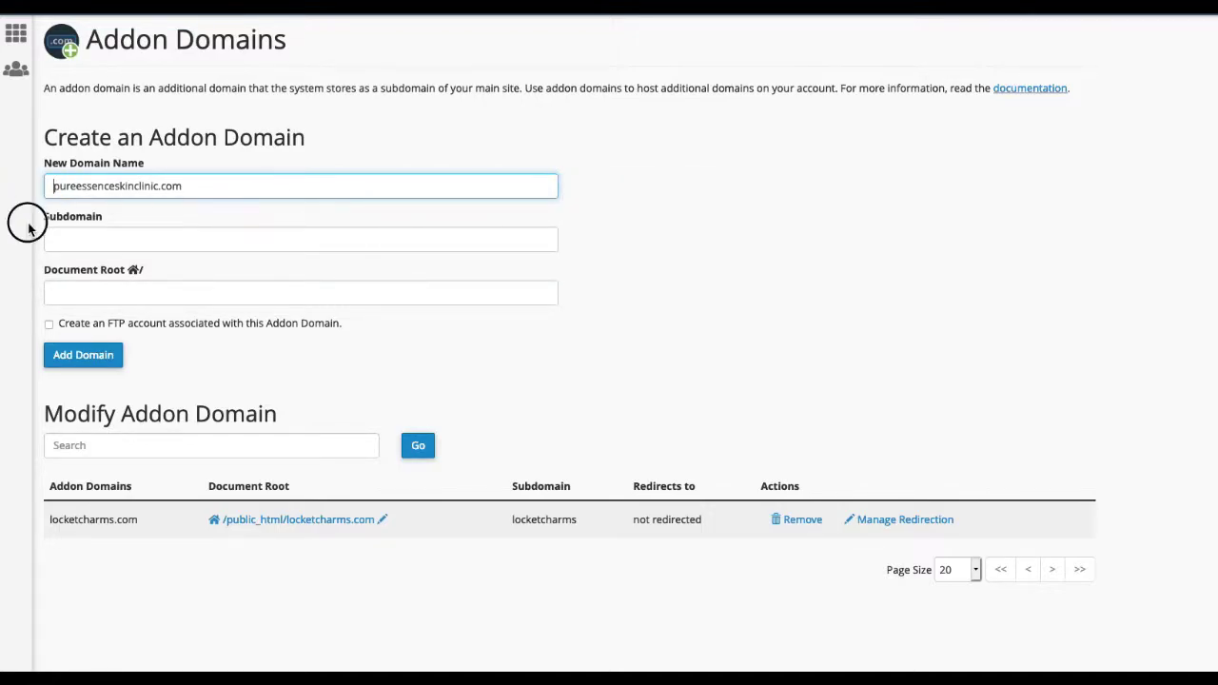
{"action": "left_click", "coordinate": [272, 187]}
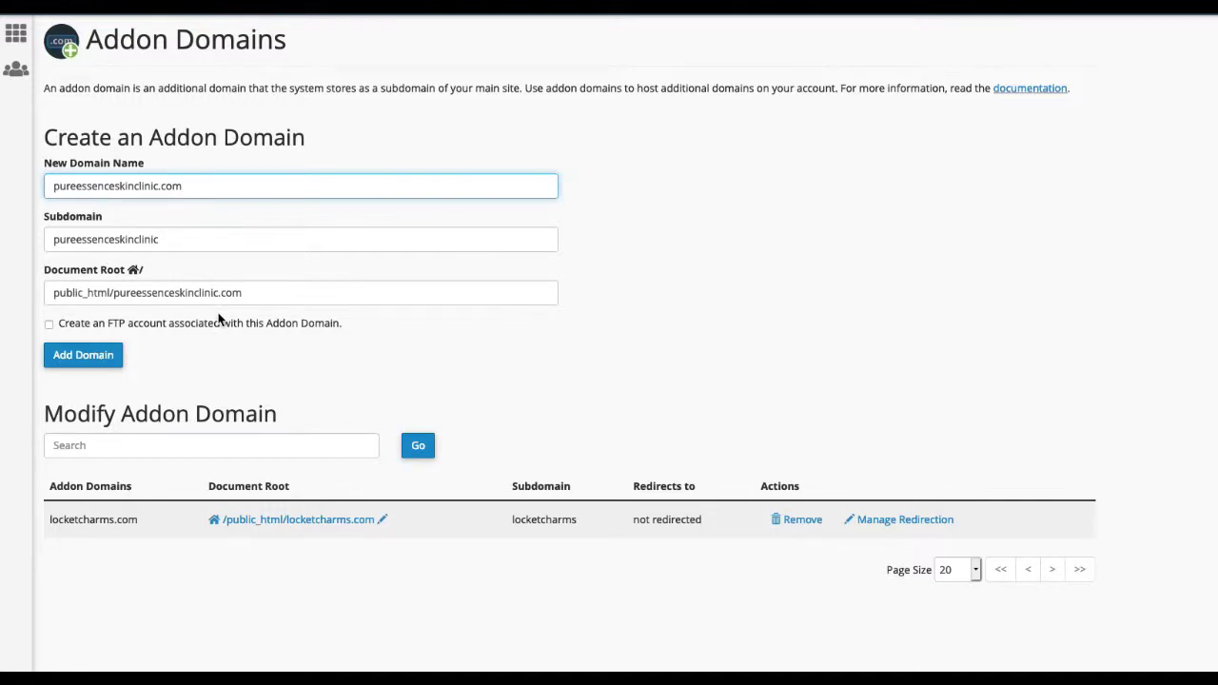
Step: Add the pureessenceskinclinic.com addon domain, then return to the cPanel home page
{"action": "left_click", "coordinate": [110, 367]}
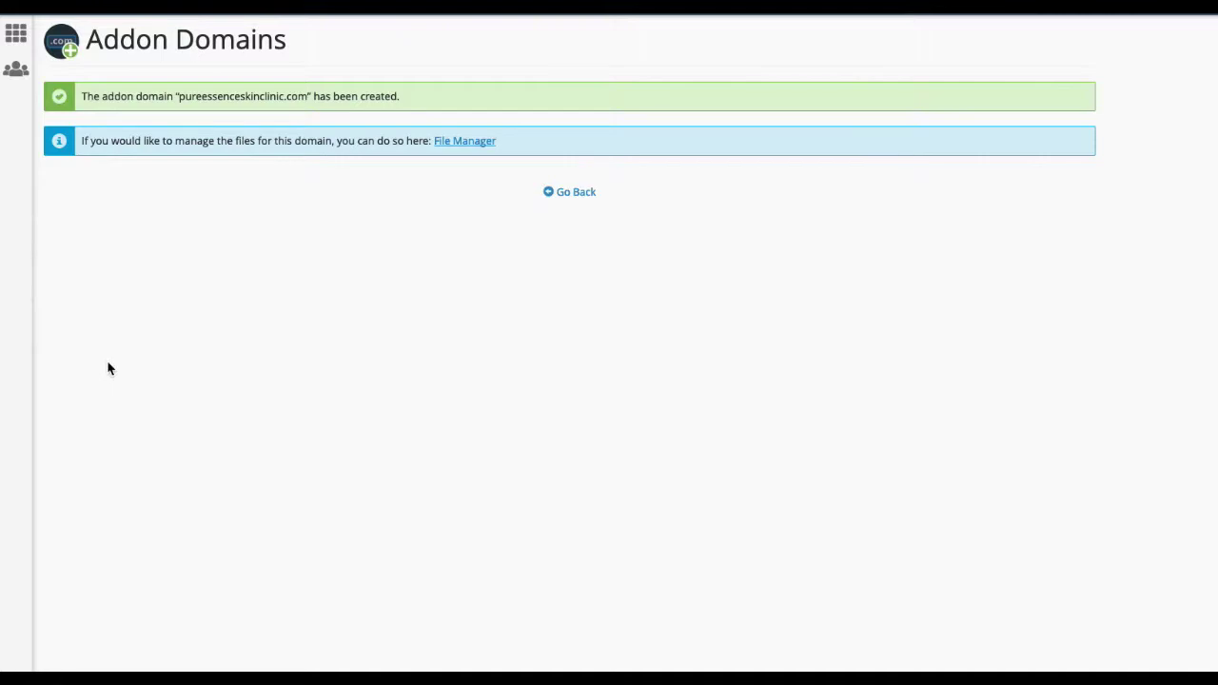
{"action": "left_click", "coordinate": [580, 191]}
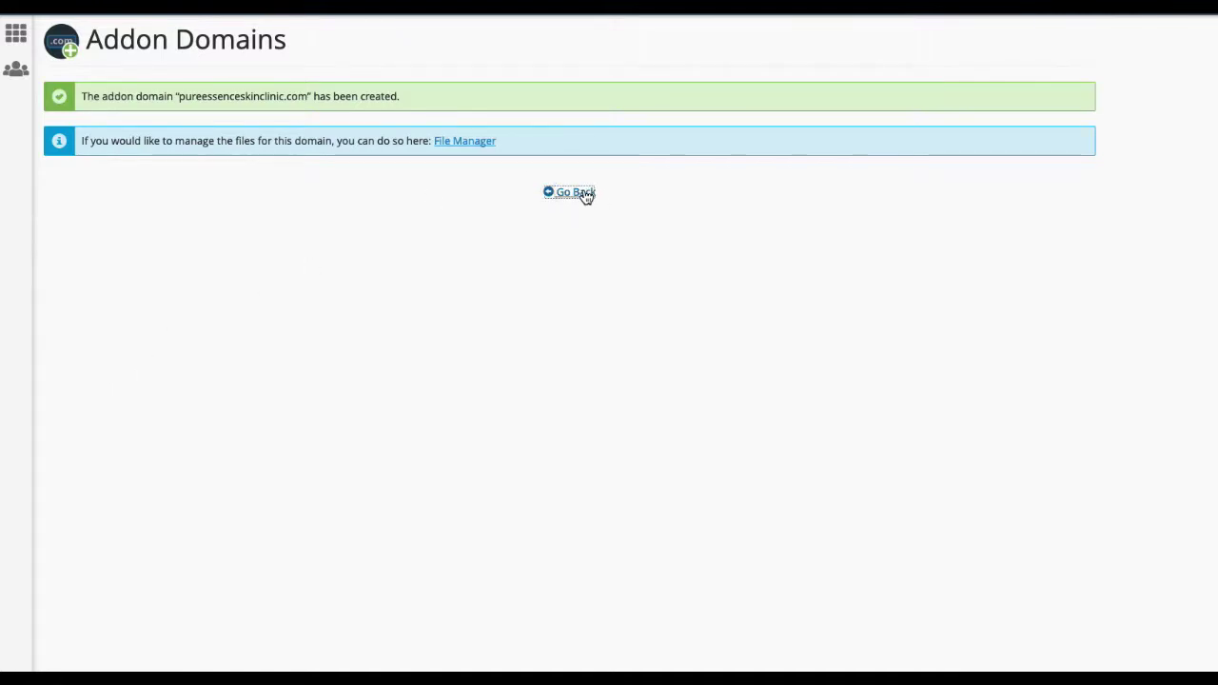
{"action": "left_click", "coordinate": [17, 33]}
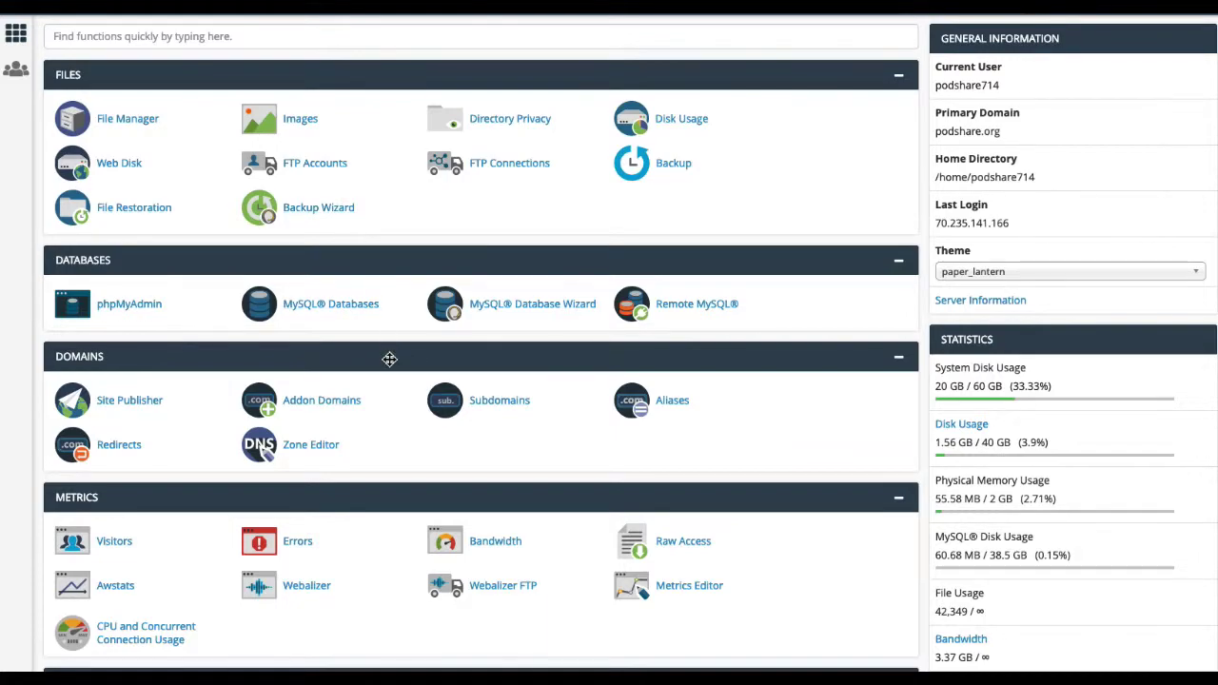
Step: Open WordPress from Featured Applications under Web Applications in Installatron
{"action": "scroll", "coordinate": [389, 359], "scroll_direction": "down", "scroll_amount": 5}
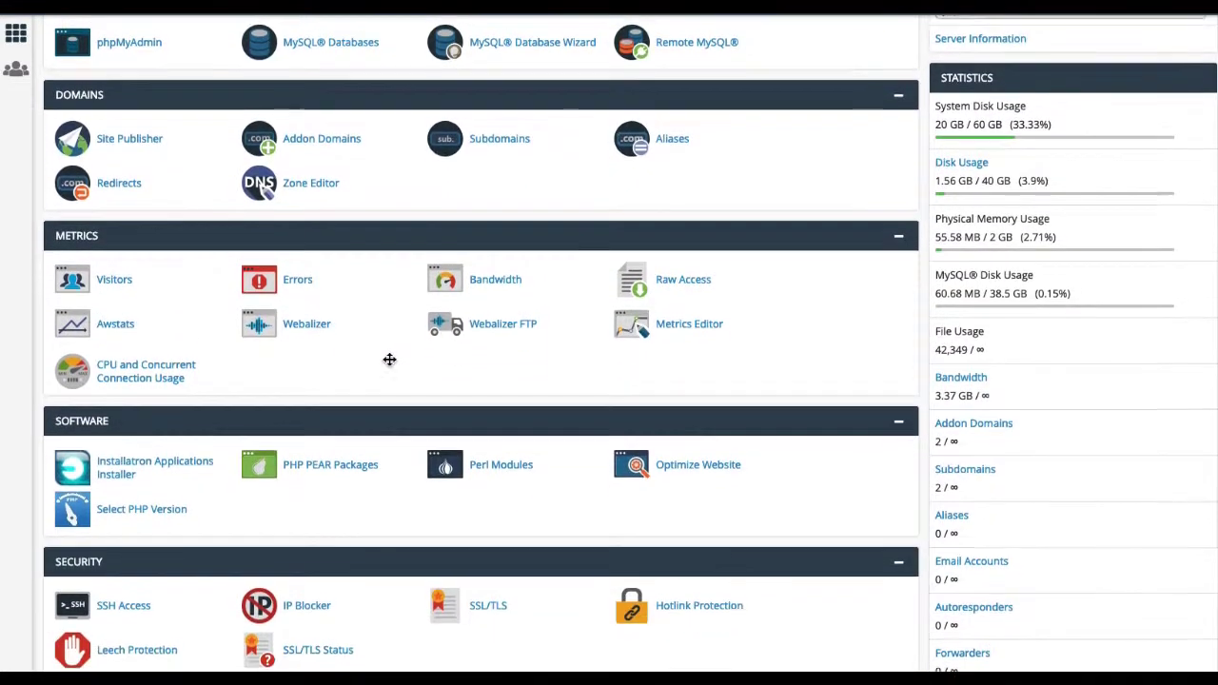
{"action": "scroll", "coordinate": [389, 359], "scroll_direction": "down", "scroll_amount": 8}
{"action": "scroll", "coordinate": [390, 365], "scroll_direction": "down", "scroll_amount": 5}
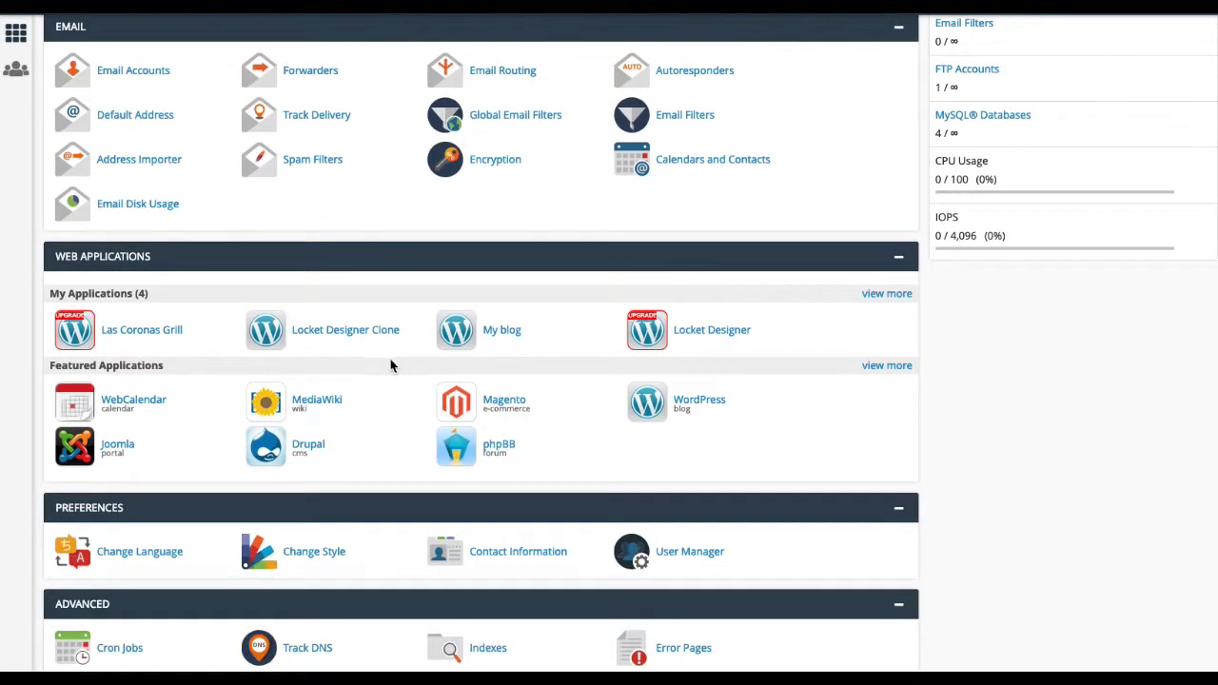
{"action": "left_click", "coordinate": [704, 403]}
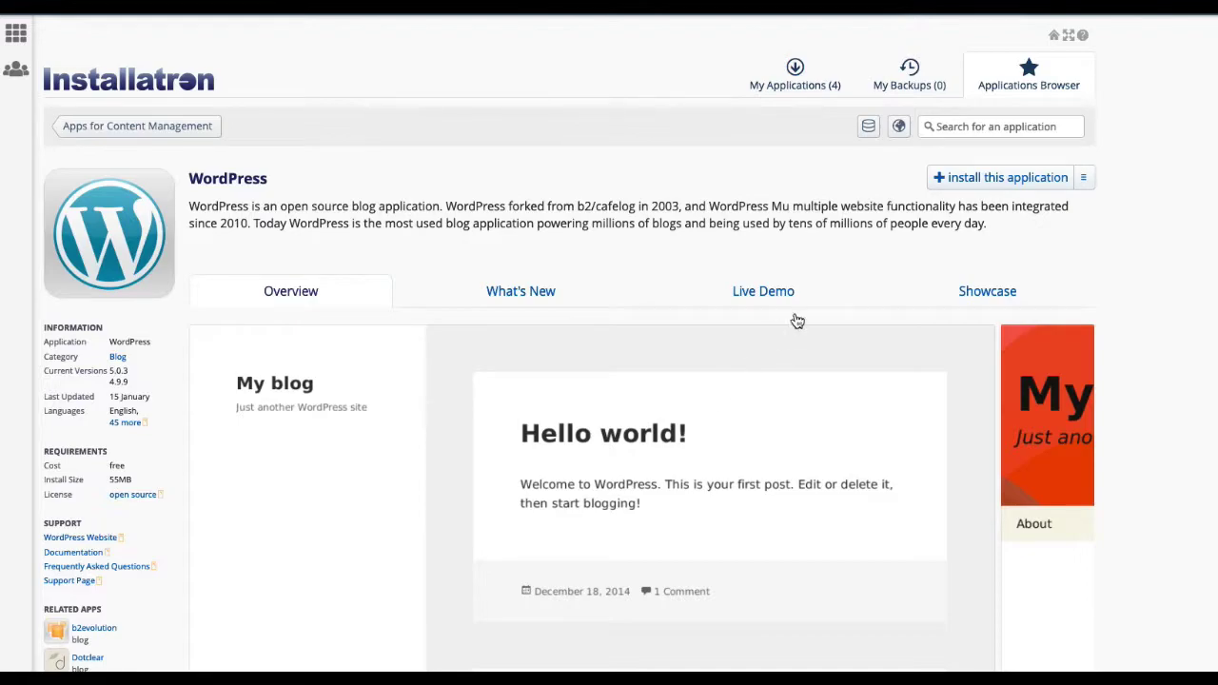
{"action": "left_click", "coordinate": [974, 183]}
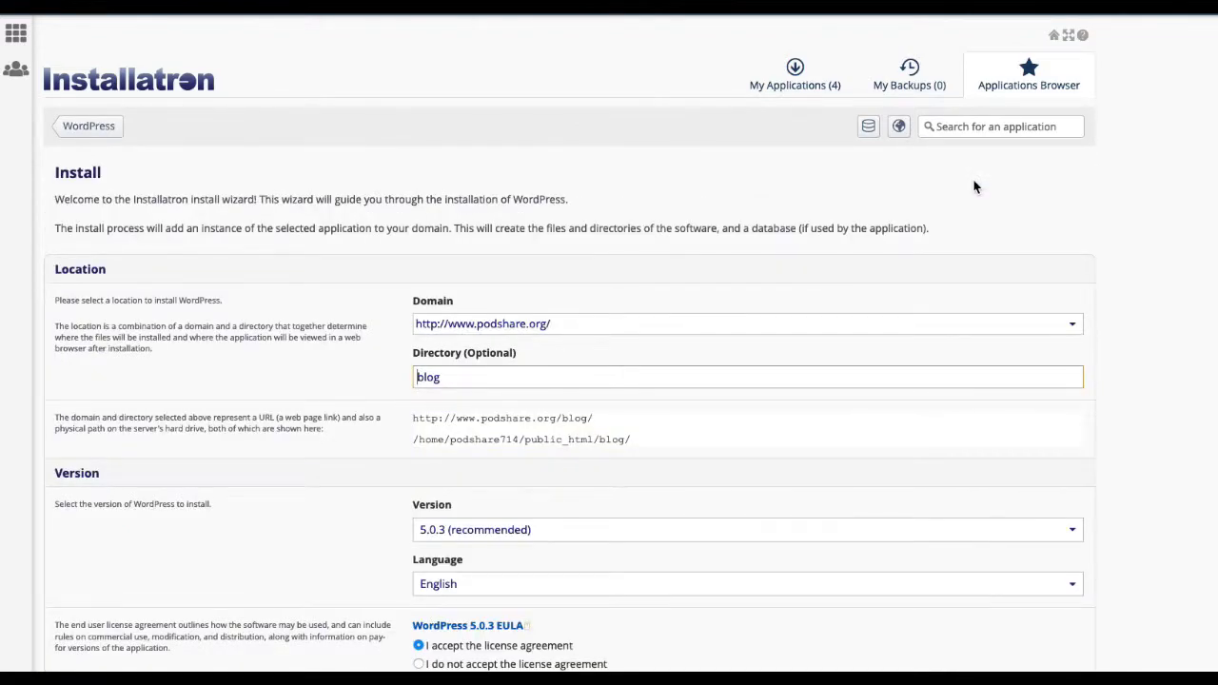
{"action": "left_click", "coordinate": [584, 330]}
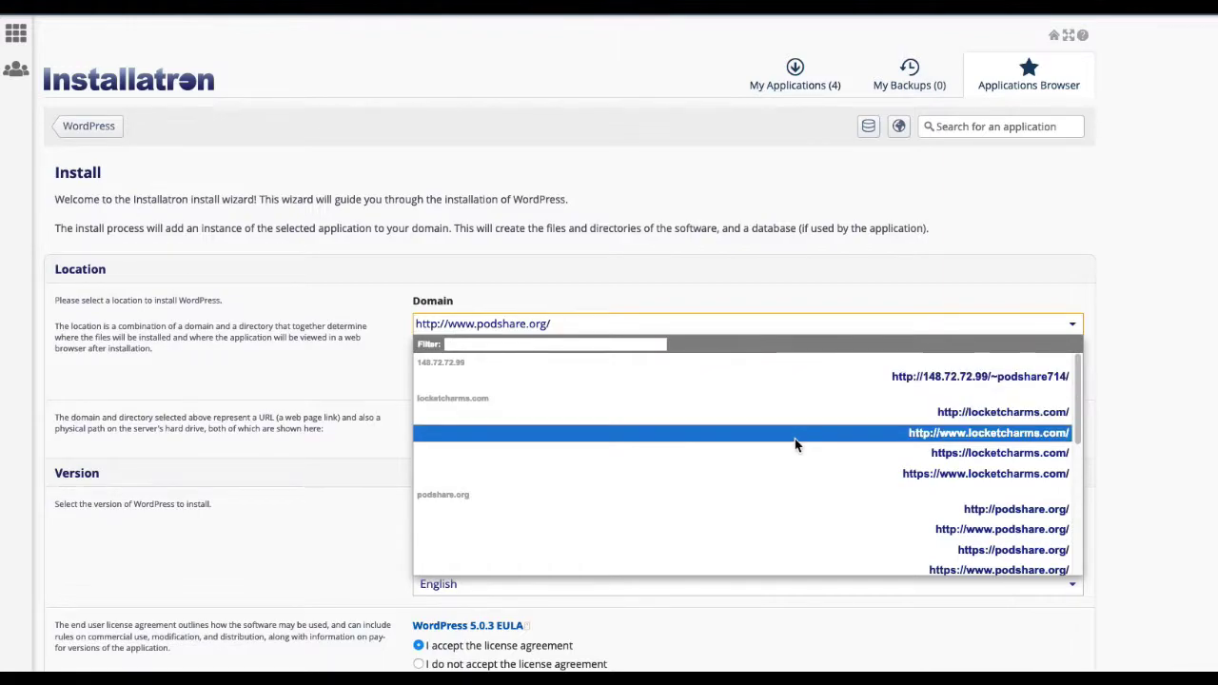
{"action": "scroll", "coordinate": [796, 443], "scroll_direction": "down", "scroll_amount": 3}
{"action": "scroll", "coordinate": [796, 445], "scroll_direction": "down", "scroll_amount": 4}
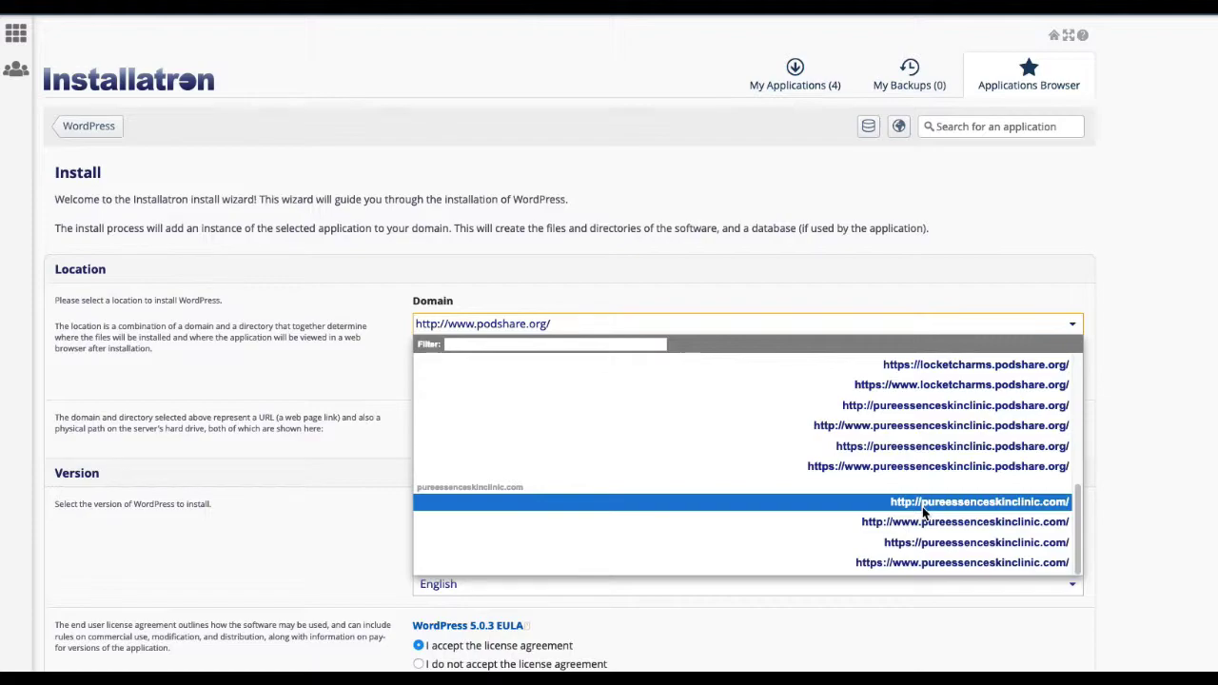
{"action": "left_click", "coordinate": [972, 523]}
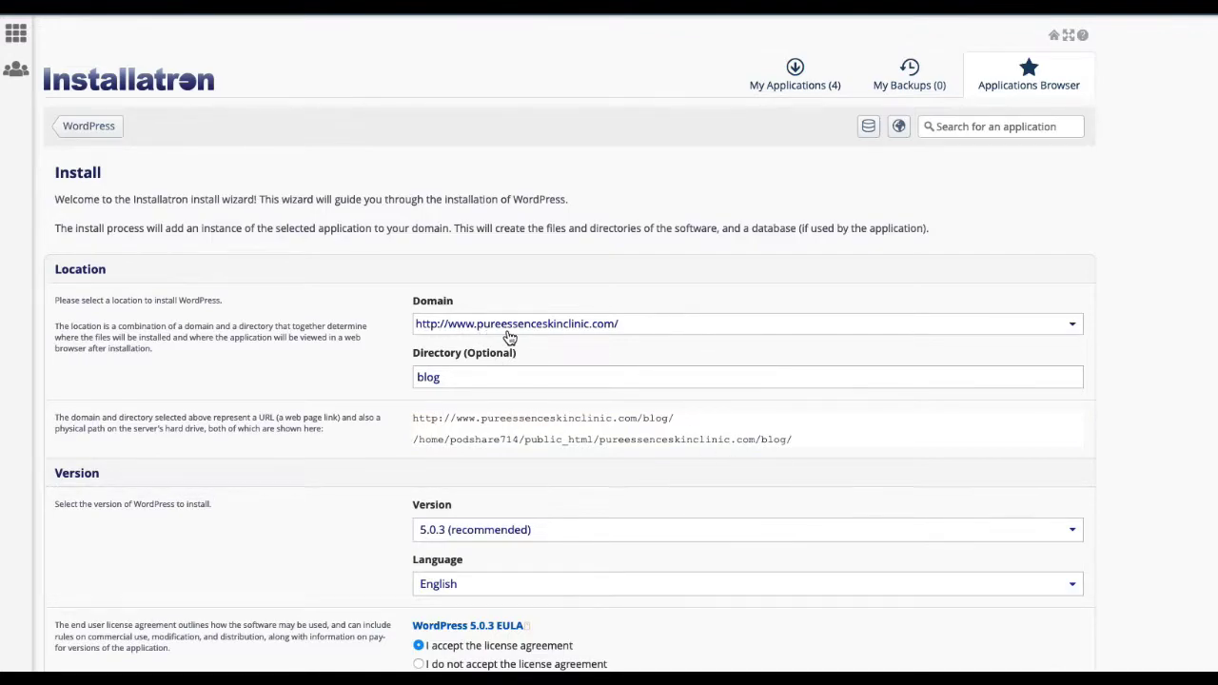
{"action": "left_click", "coordinate": [459, 377]}
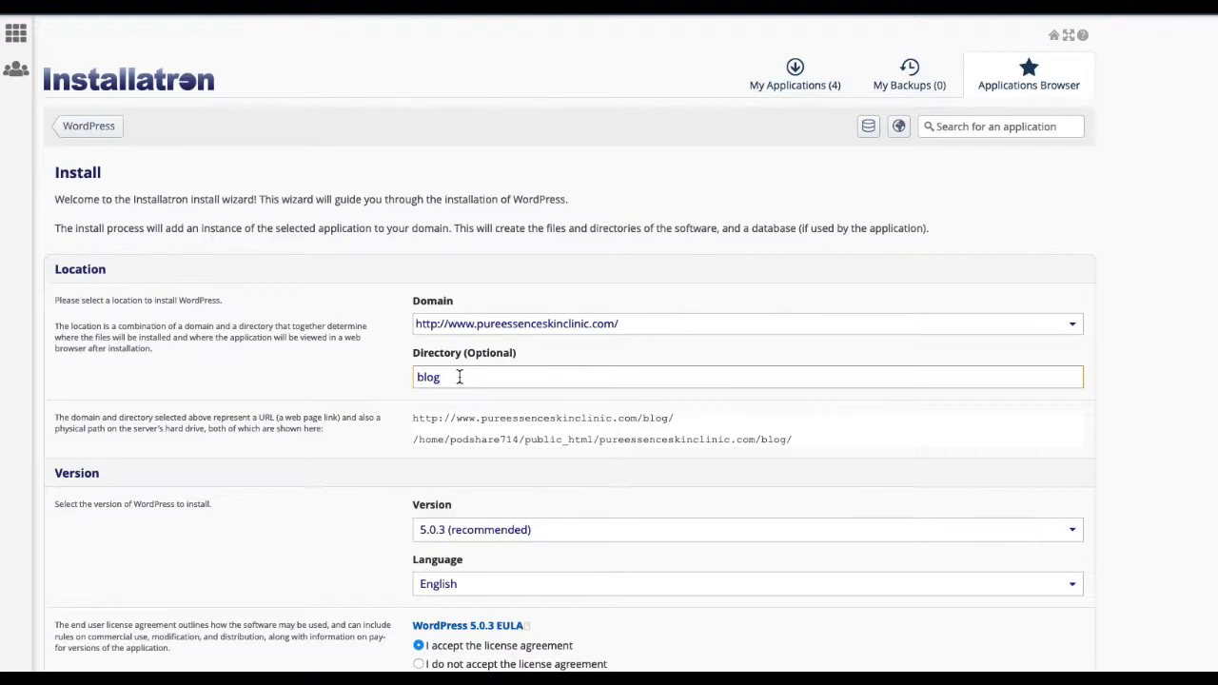
{"action": "key", "text": "BackSpace"}
{"action": "key", "text": "BackSpace"}
{"action": "key", "text": "BackSpace"}
{"action": "key", "text": "BackSpace"}
{"action": "left_click", "coordinate": [468, 379]}
{"action": "left_click", "coordinate": [387, 388]}
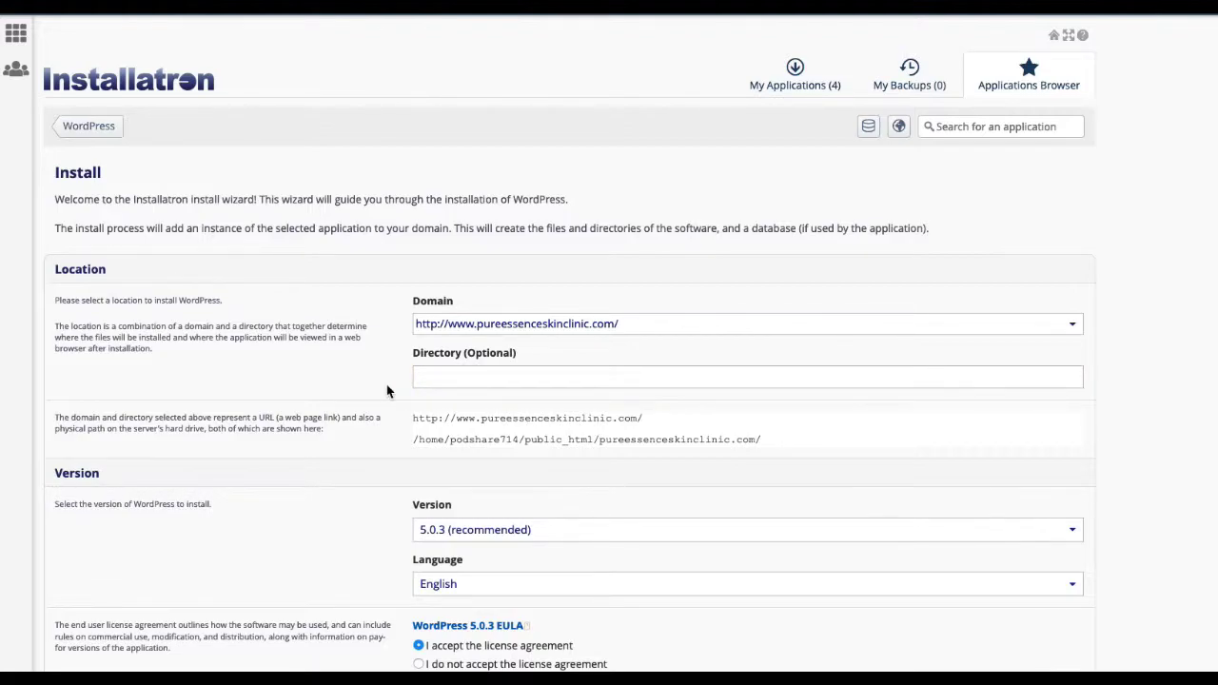
{"action": "left_click", "coordinate": [448, 379]}
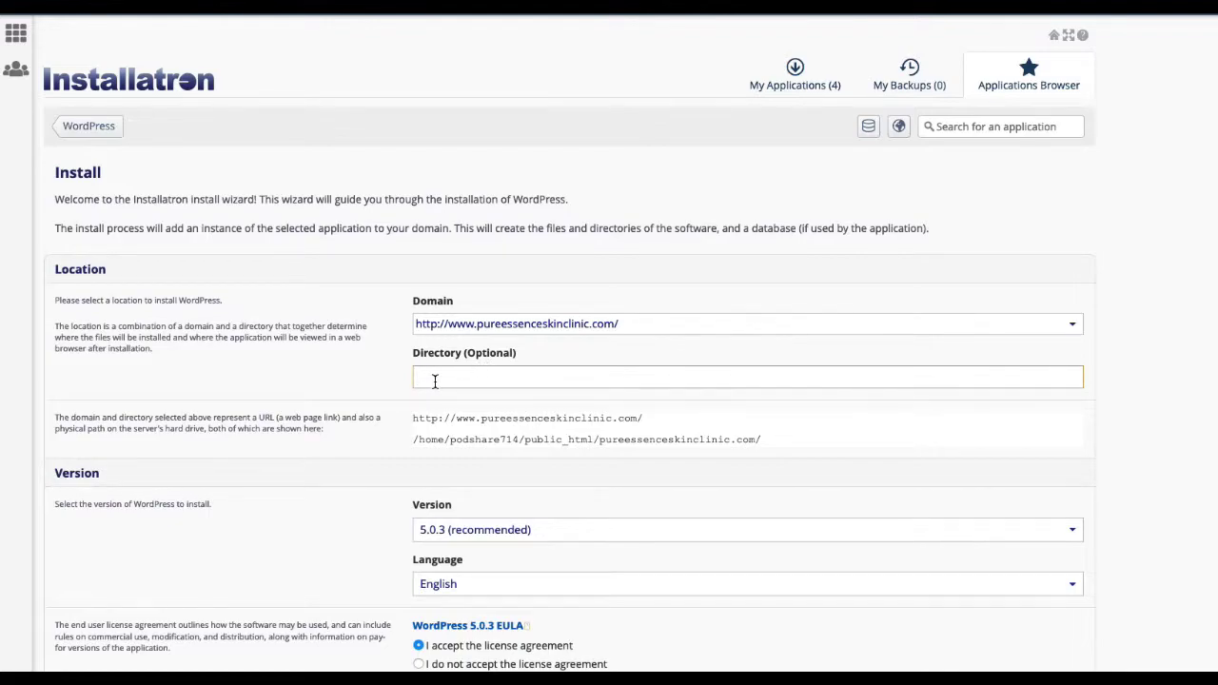
{"action": "scroll", "coordinate": [381, 416], "scroll_direction": "down", "scroll_amount": 5}
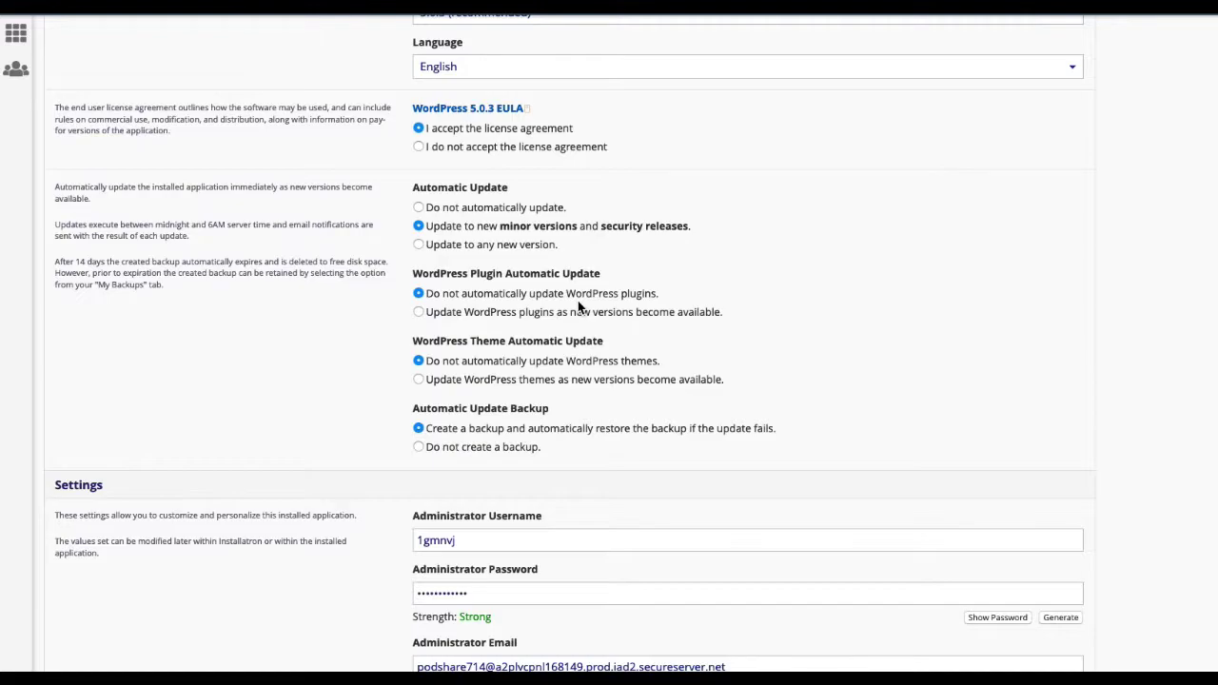
Step: Set the administrator username to admin and replace the generated password with a new strong one
{"action": "scroll", "coordinate": [577, 304], "scroll_direction": "down", "scroll_amount": 5}
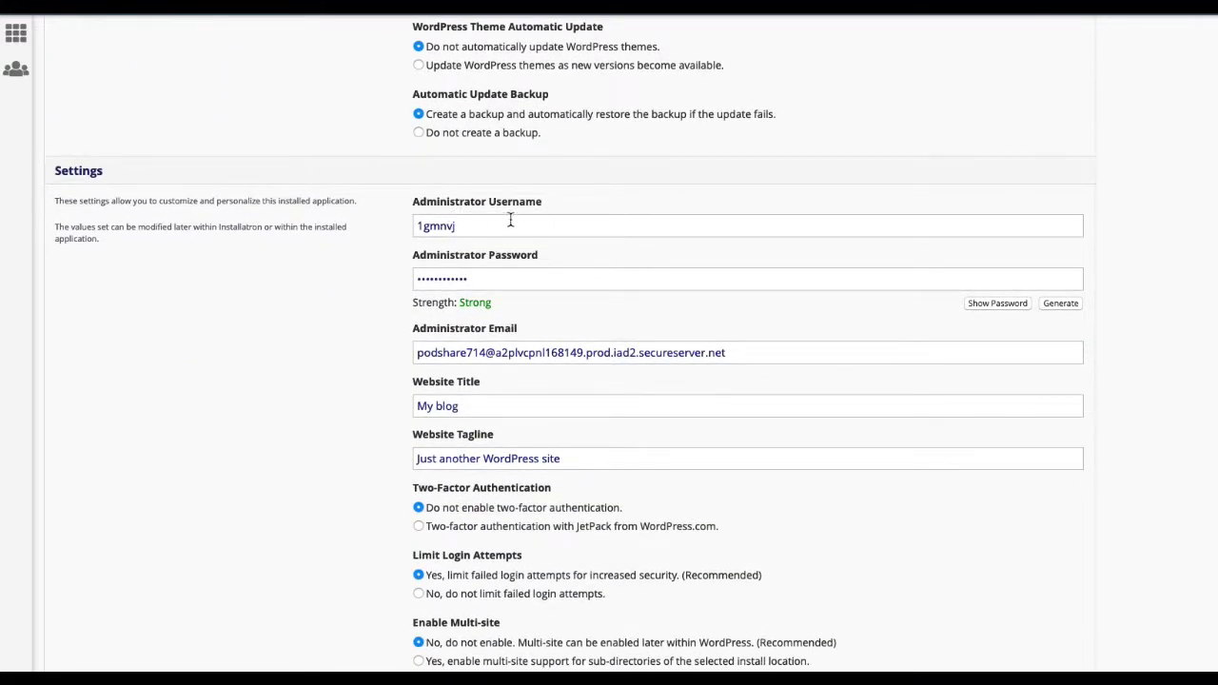
{"action": "left_click_drag", "start_coordinate": [471, 227], "coordinate": [372, 228]}
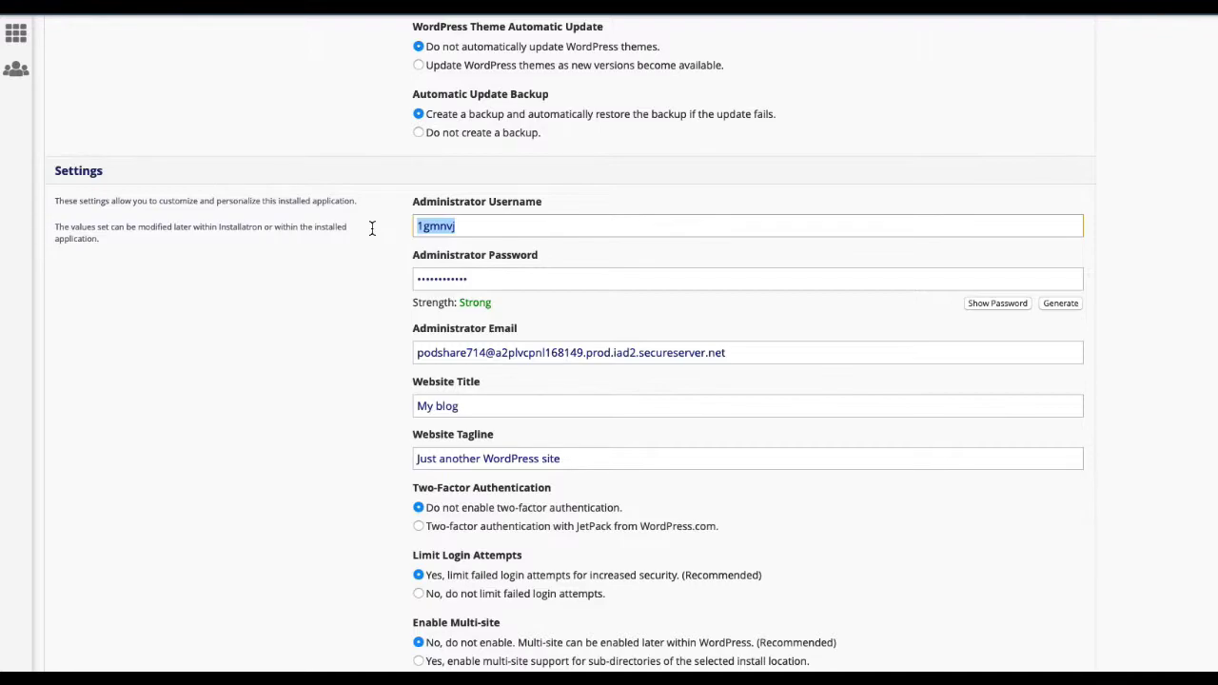
{"action": "type", "text": "admin"}
{"action": "left_click", "coordinate": [493, 284]}
{"action": "key", "text": "BackSpace"}
{"action": "key", "text": "BackSpace"}
{"action": "key", "text": "BackSpace"}
{"action": "key", "text": "BackSpace"}
{"action": "key", "text": "BackSpace"}
{"action": "key", "text": "BackSpace"}
{"action": "key", "text": "BackSpace"}
{"action": "key", "text": "BackSpace"}
{"action": "key", "text": "BackSpace"}
{"action": "key", "text": "BackSpace"}
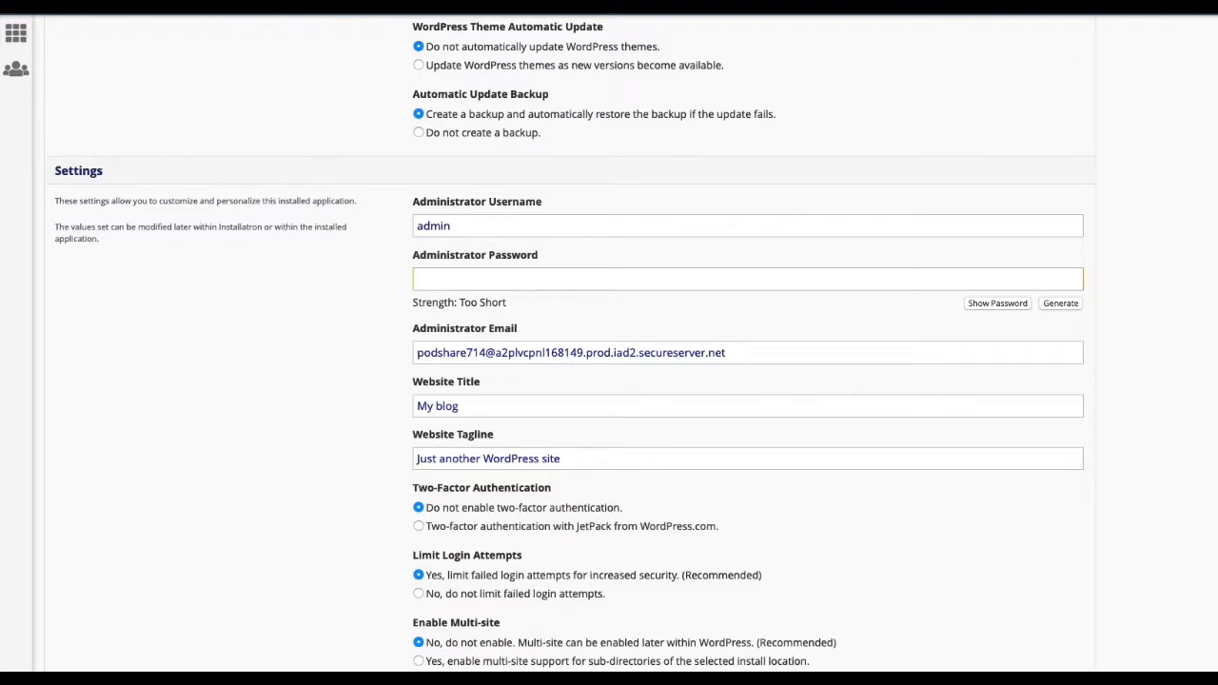
{"action": "type", "text": "*********"}
Step: Replace the administrator e-mail with the new address and review the website title and tagline
{"action": "left_click_drag", "start_coordinate": [758, 359], "coordinate": [377, 355]}
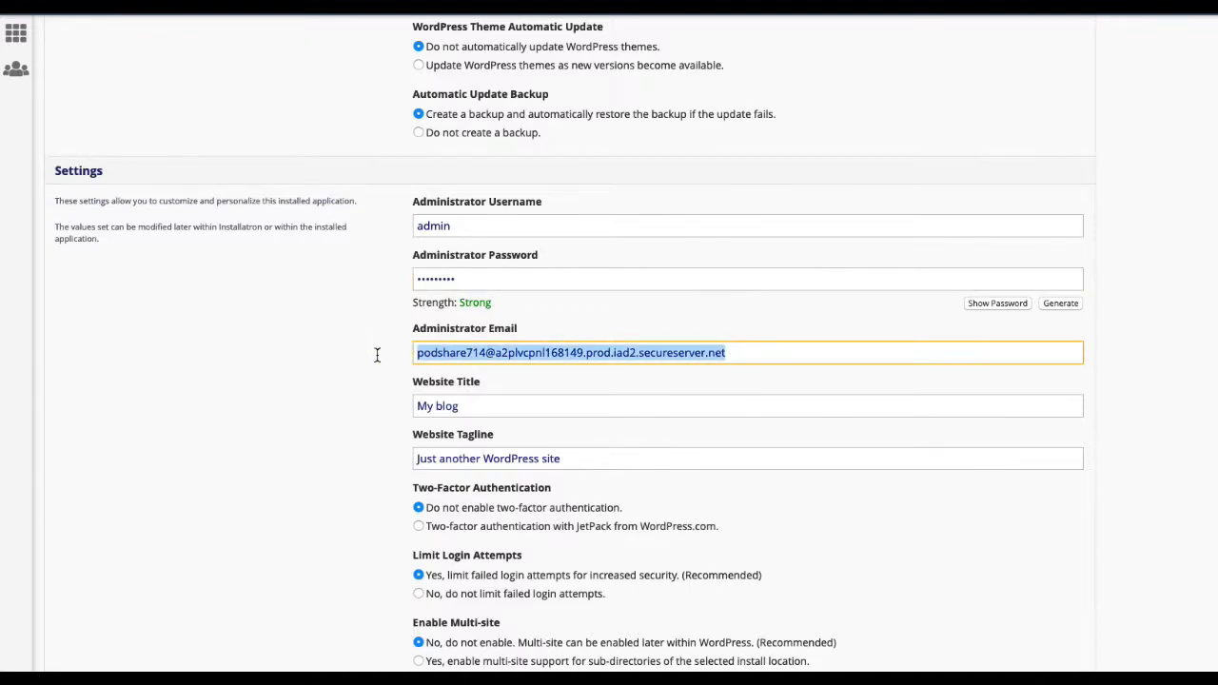
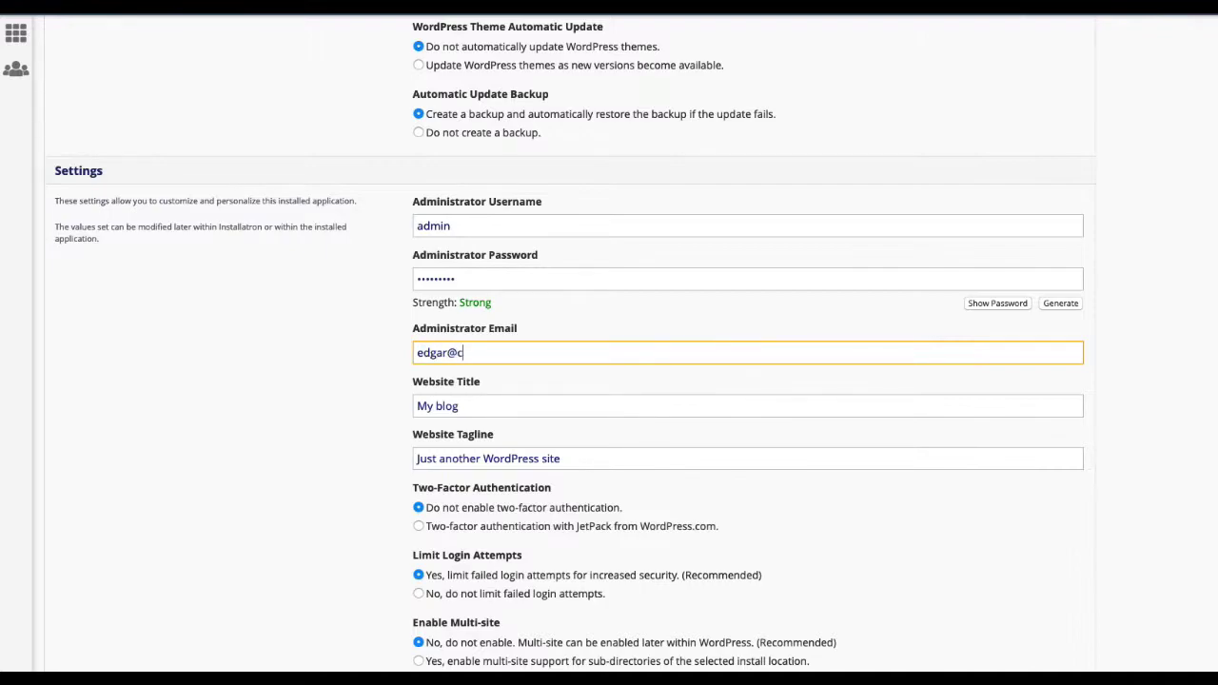
{"action": "left_click", "coordinate": [471, 408]}
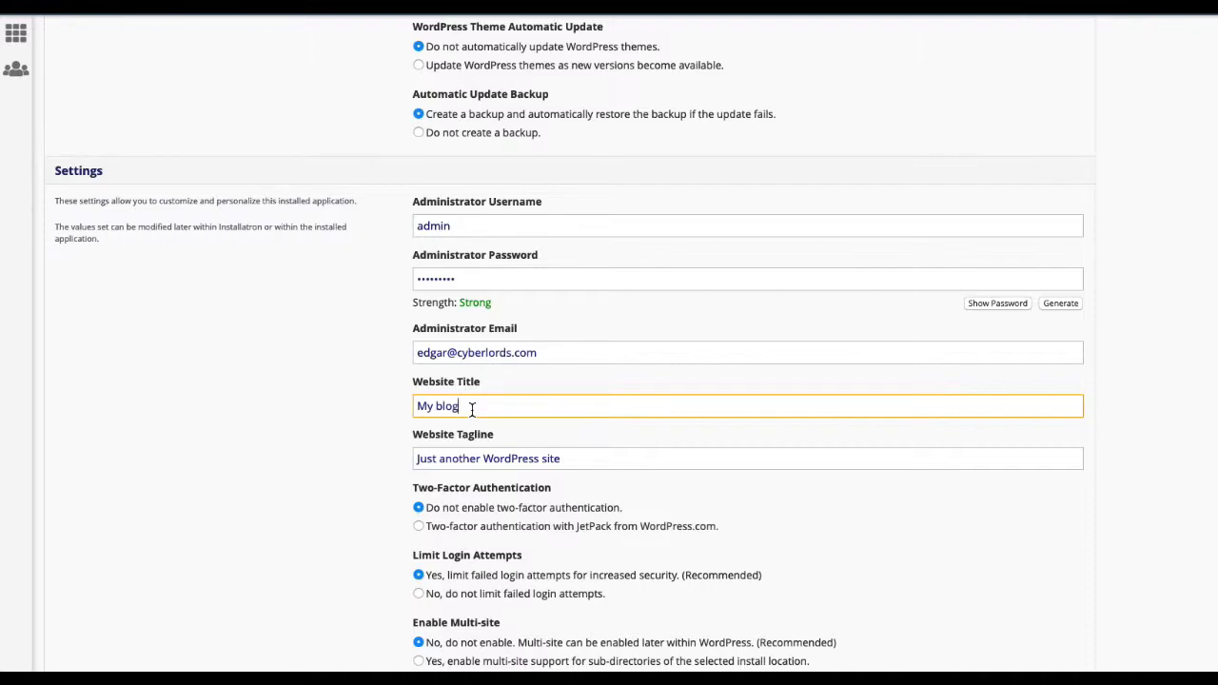
{"action": "left_click", "coordinate": [574, 460]}
{"action": "left_click", "coordinate": [541, 406]}
{"action": "scroll", "coordinate": [542, 406], "scroll_direction": "down", "scroll_amount": 2}
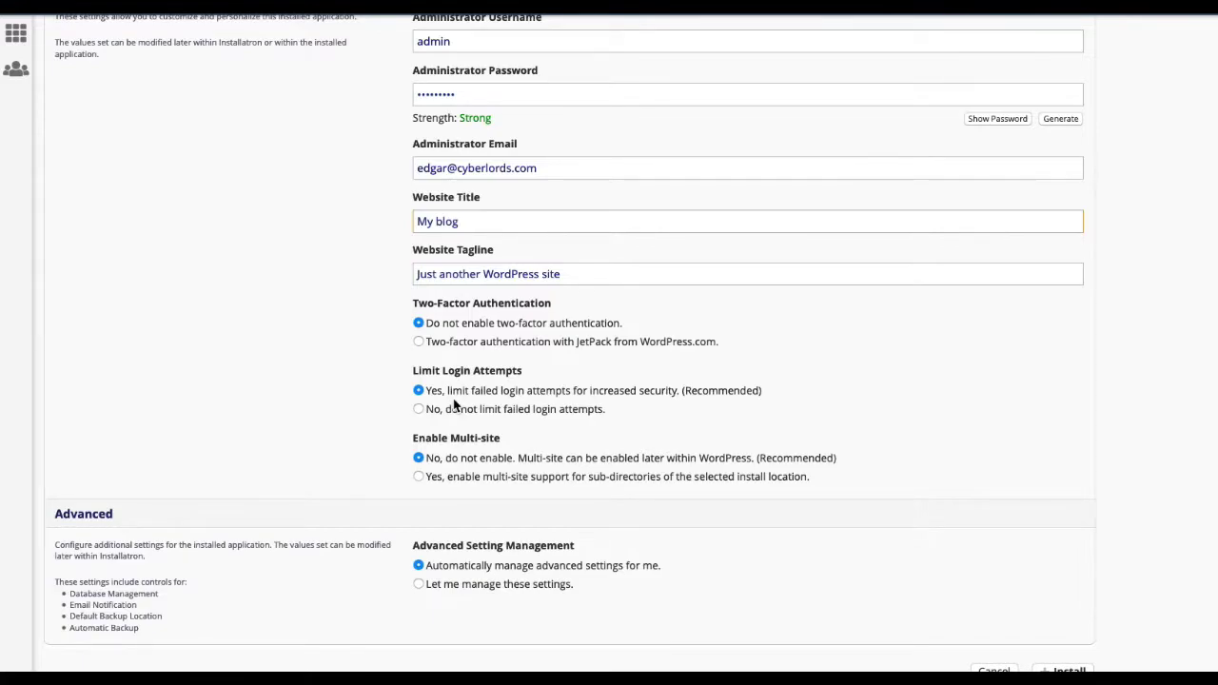
{"action": "left_click_drag", "start_coordinate": [413, 372], "coordinate": [533, 375]}
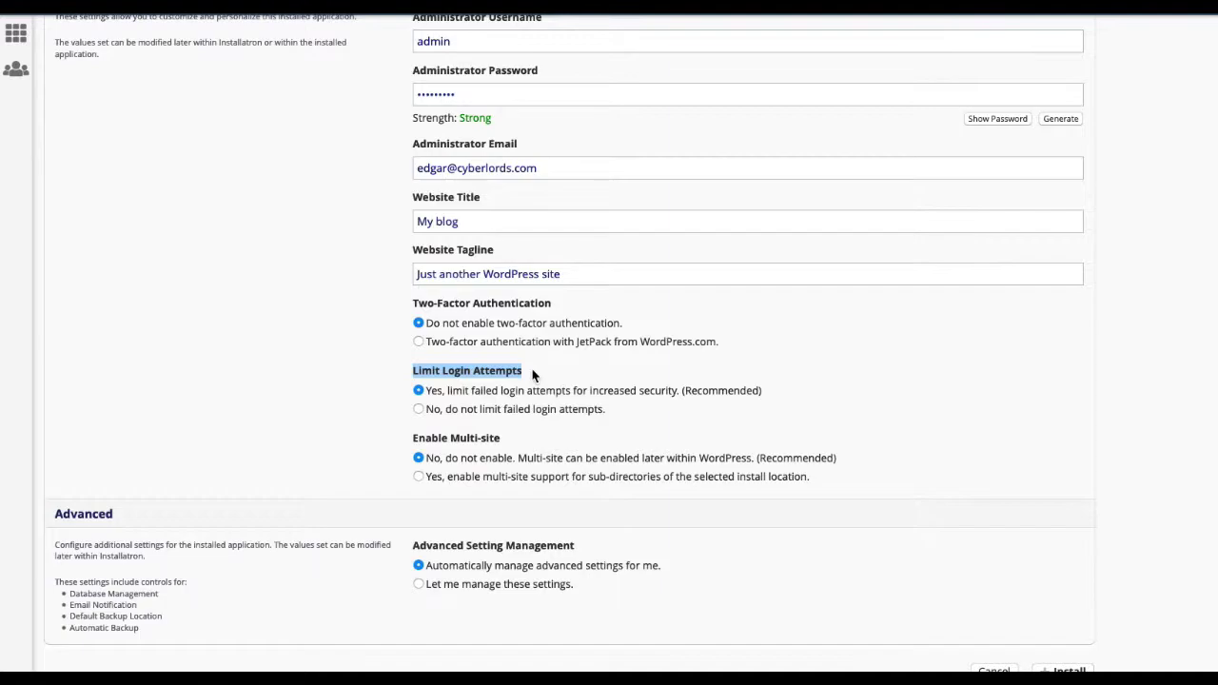
{"action": "left_click", "coordinate": [420, 407]}
{"action": "left_click", "coordinate": [419, 391]}
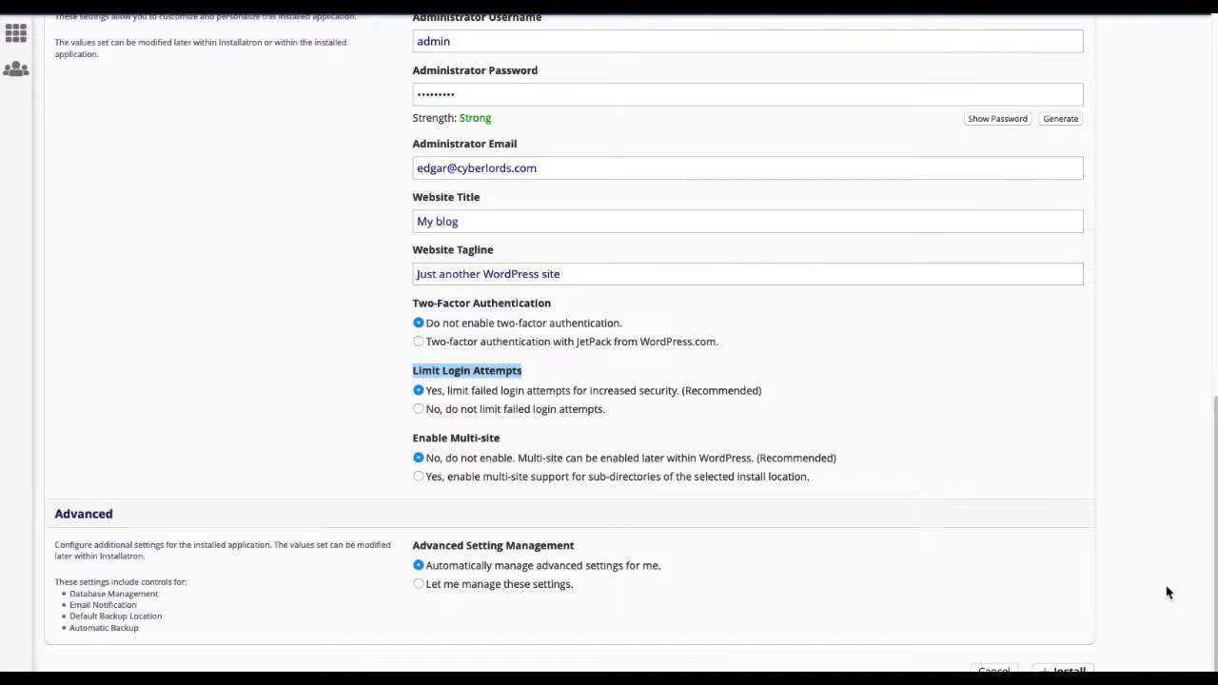
{"action": "scroll", "coordinate": [1166, 584], "scroll_direction": "down", "scroll_amount": 2}
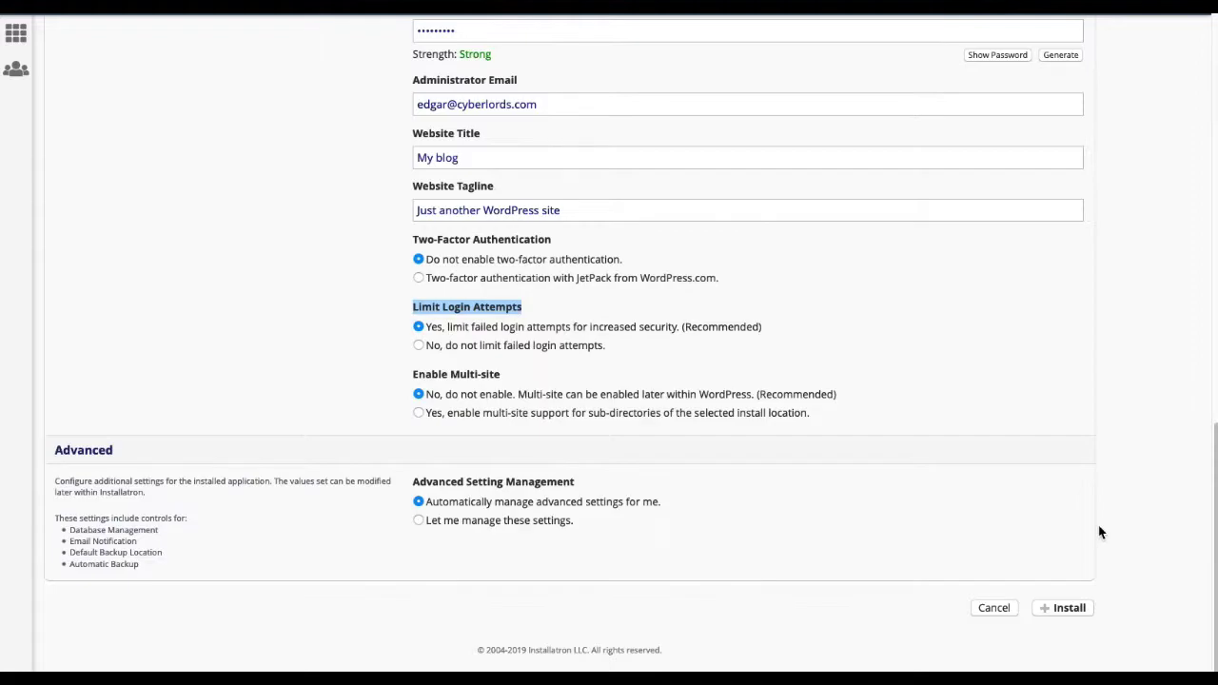
{"action": "left_click", "coordinate": [1075, 609]}
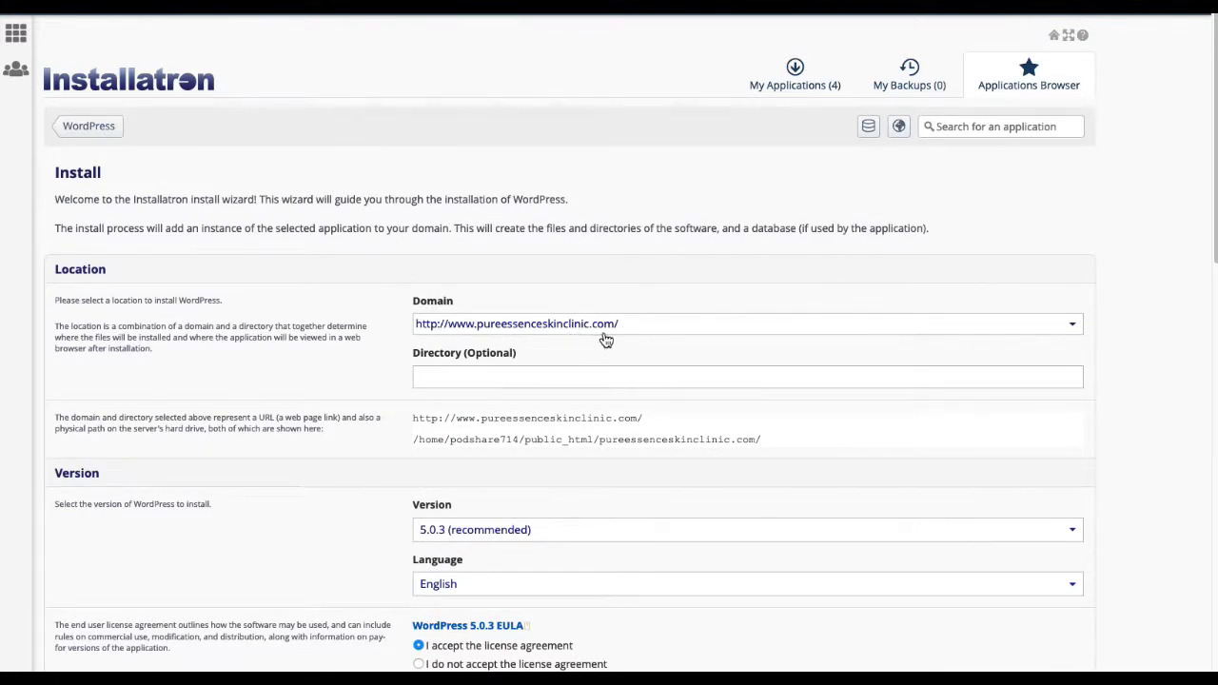
{"action": "scroll", "coordinate": [714, 446], "scroll_direction": "down", "scroll_amount": 15}
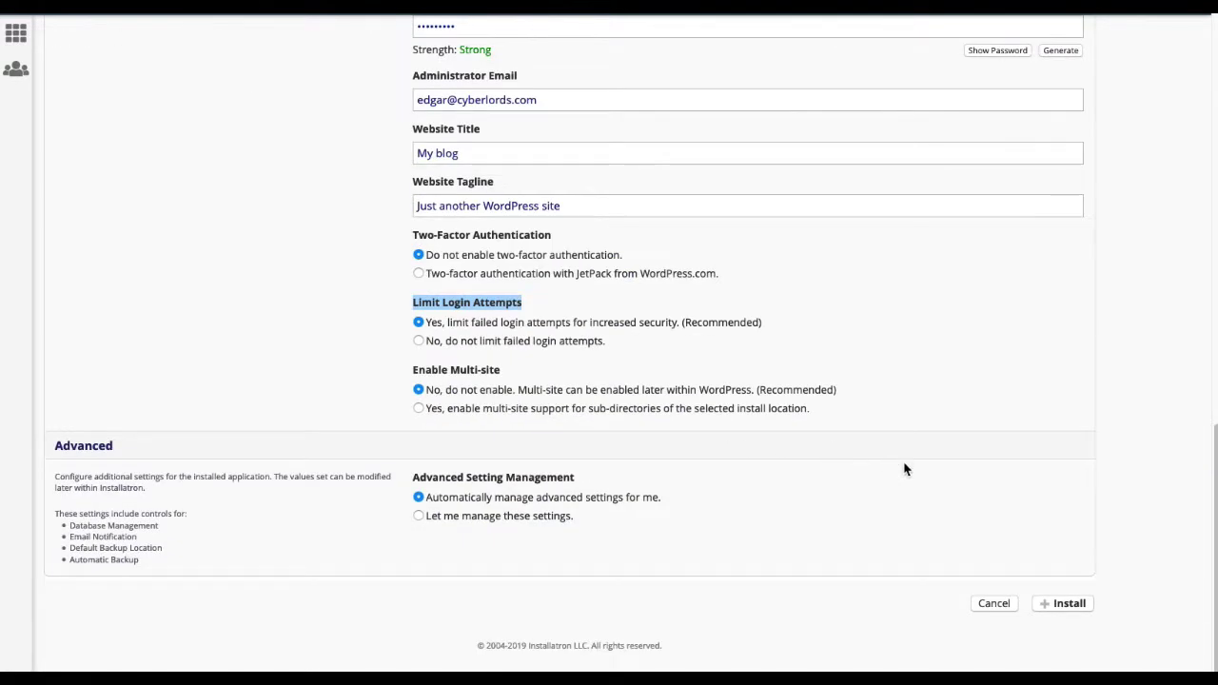
Step: Launch the WordPress 5.0.3 install and follow My blog (2) progress in My Applications
{"action": "left_click", "coordinate": [1076, 603]}
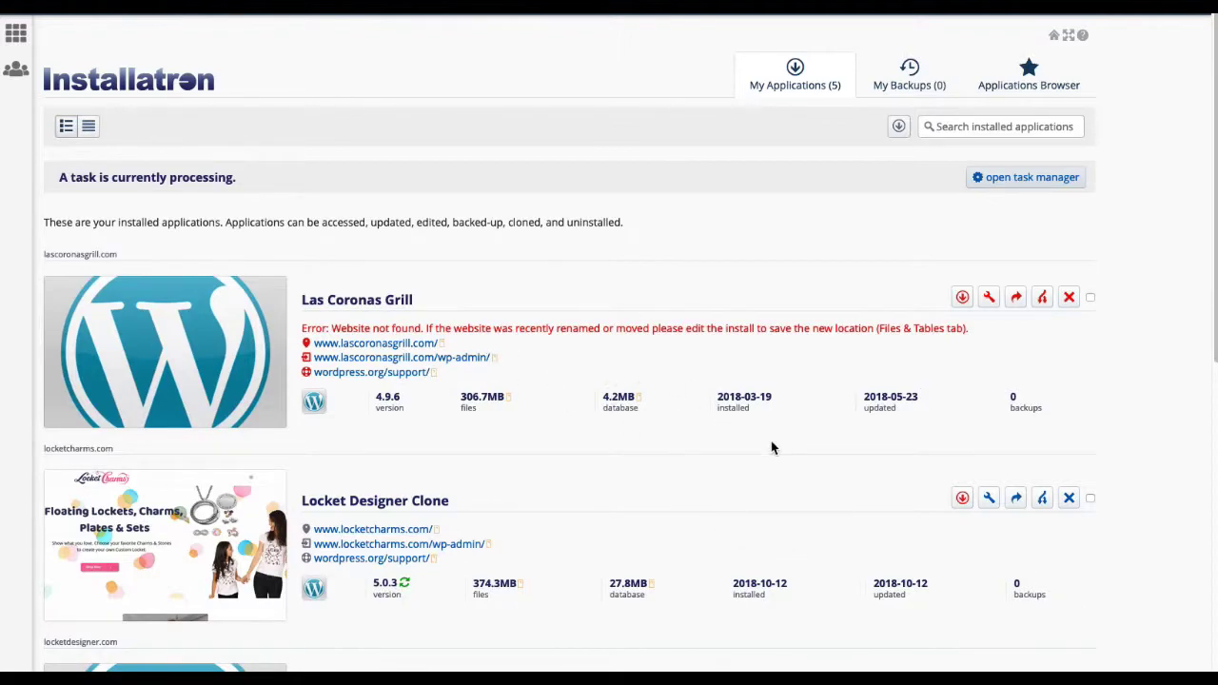
{"action": "scroll", "coordinate": [772, 447], "scroll_direction": "down", "scroll_amount": 1}
{"action": "scroll", "coordinate": [772, 447], "scroll_direction": "down", "scroll_amount": 6}
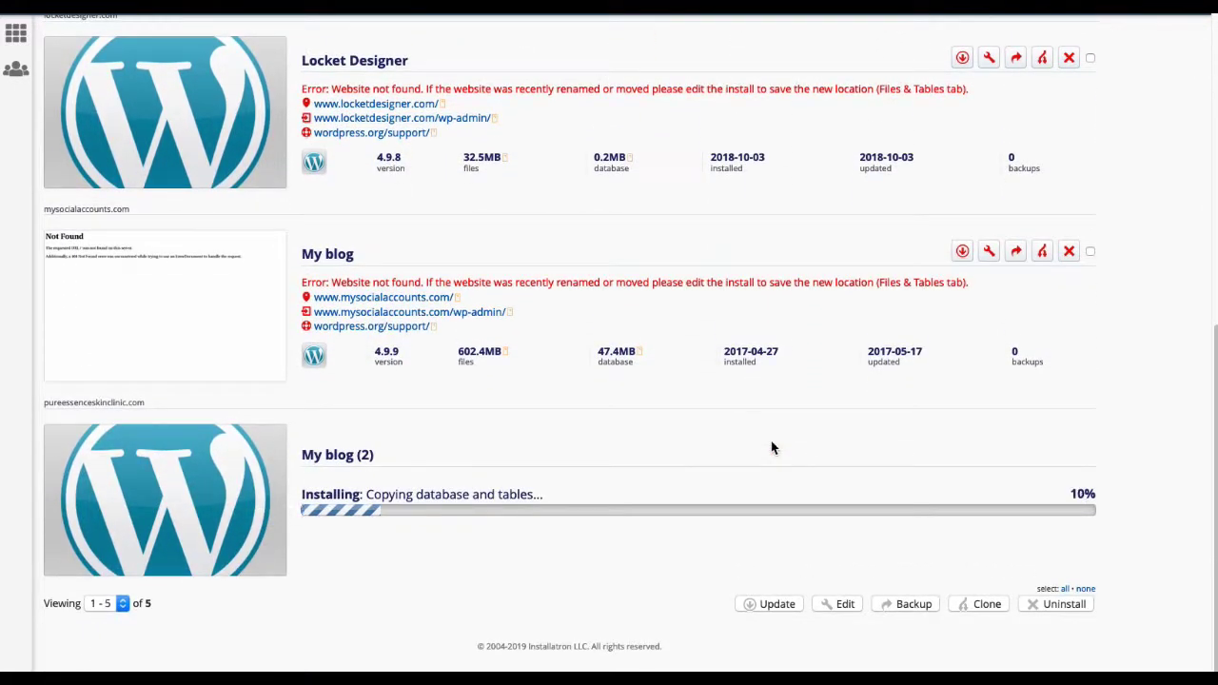